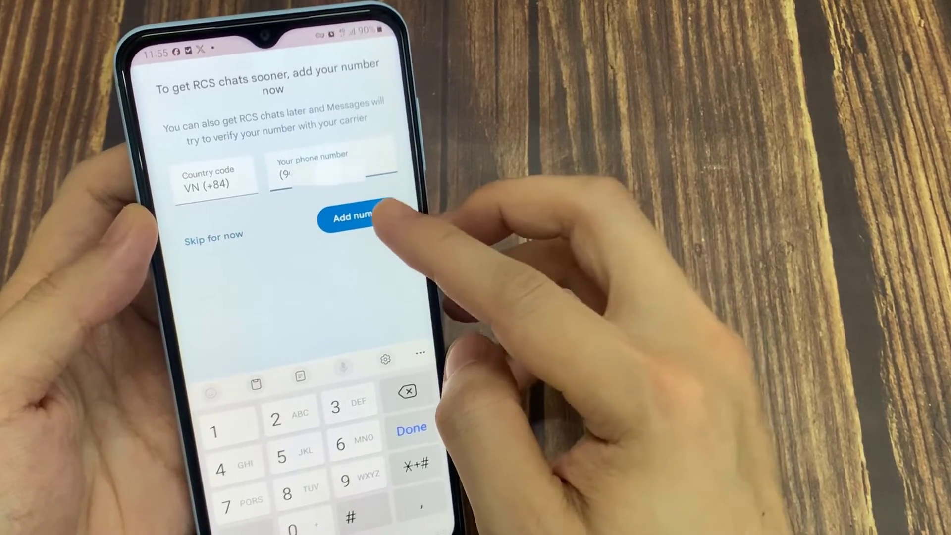
Add the entered phone number to start RCS verification
left_click(360, 214)
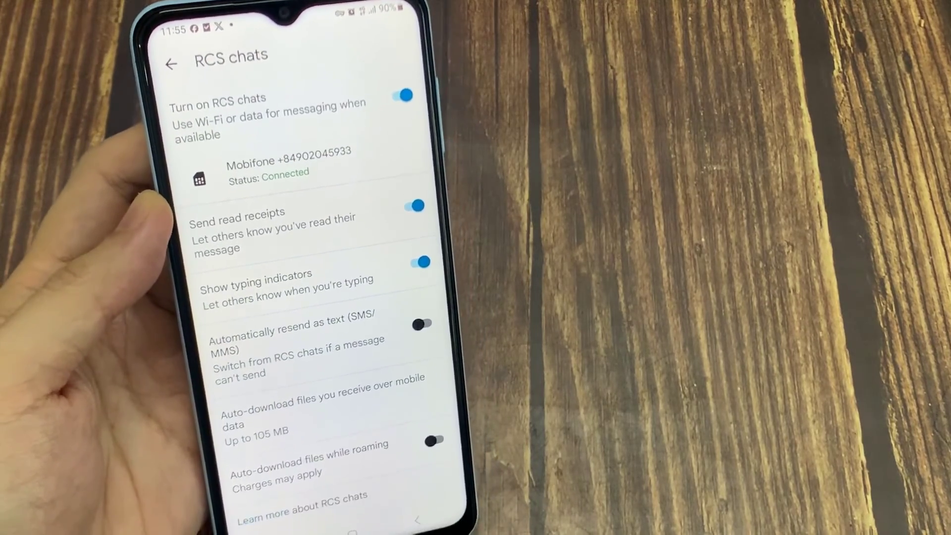
Return to the home screen once the Mobifone number shows Connected
left_click(343, 509)
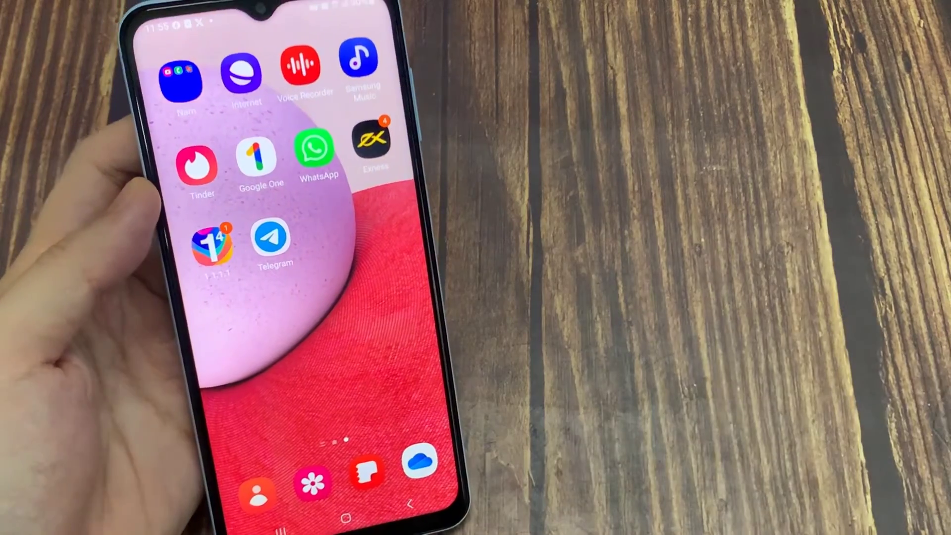